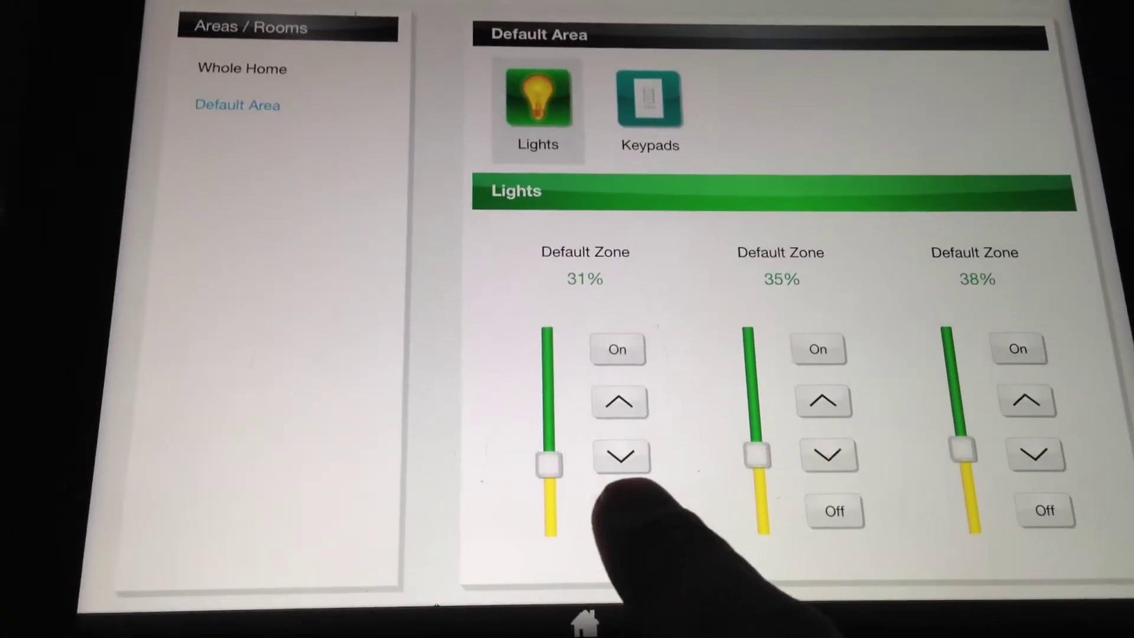
Step: Turn off the first Default Zone light in the Default Area
{"action": "left_click", "coordinate": [620, 499]}
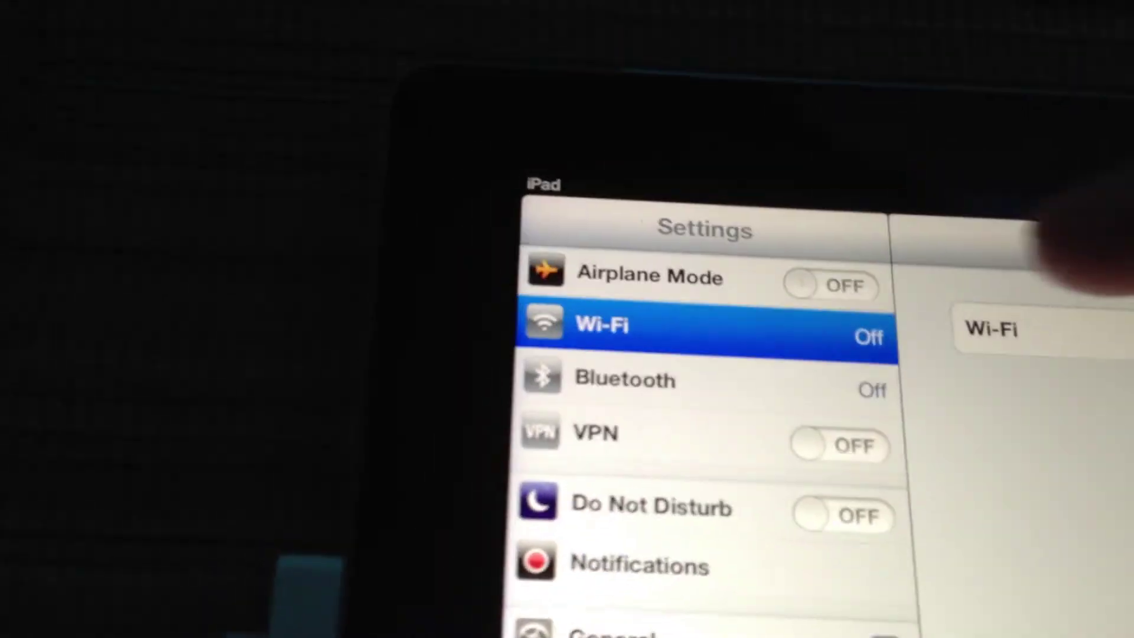
Step: Turn on Bluetooth and connect to the iPhone 5 to share its connection
{"action": "left_click", "coordinate": [922, 386]}
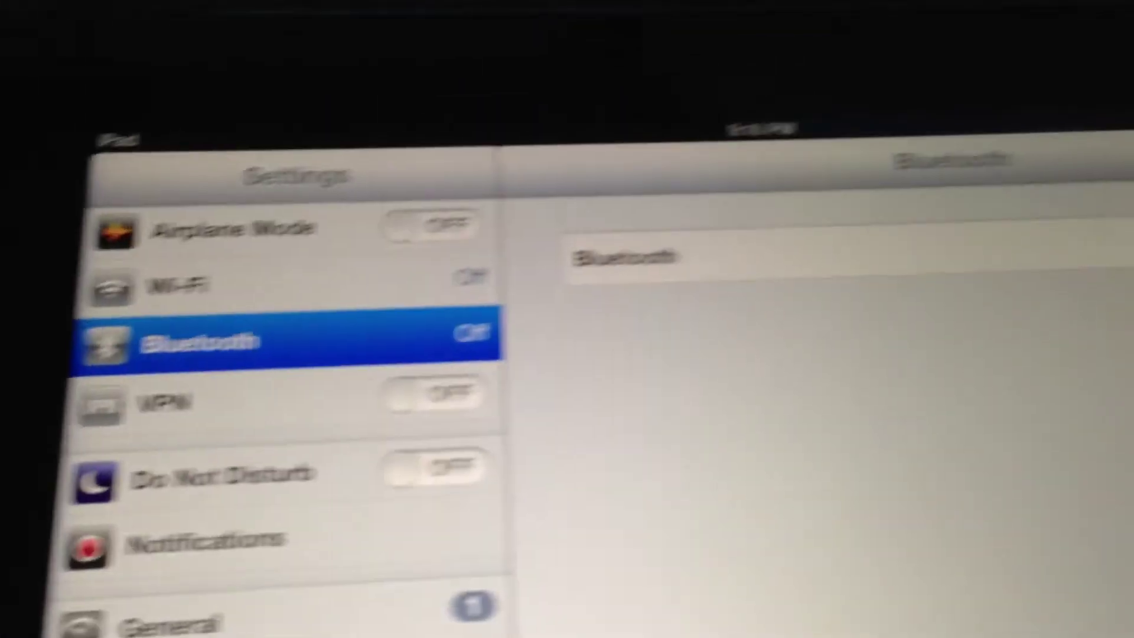
{"action": "left_click", "coordinate": [1099, 270]}
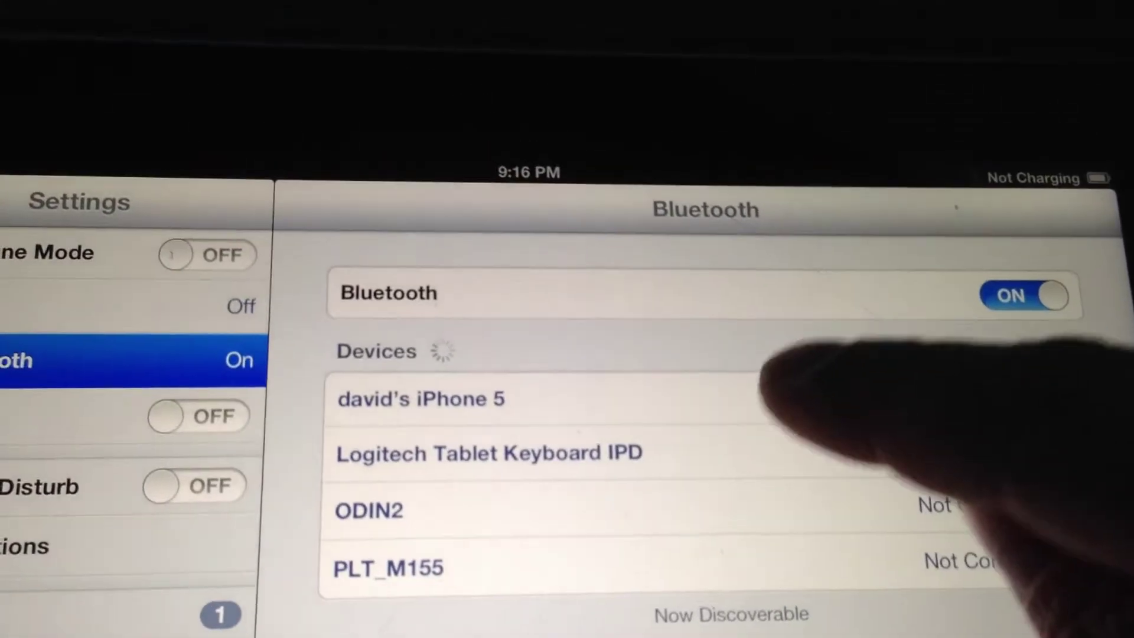
{"action": "left_click", "coordinate": [797, 399]}
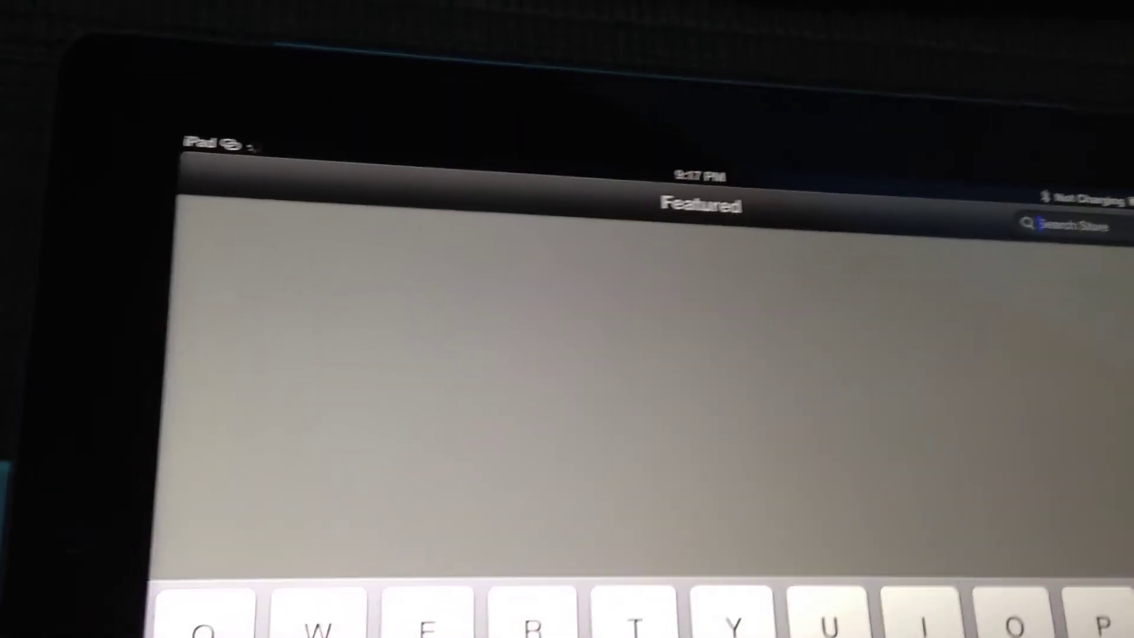
Step: Run the App Store search for 'lutron' to find Lutron Home Control+
{"action": "key", "text": "Return"}
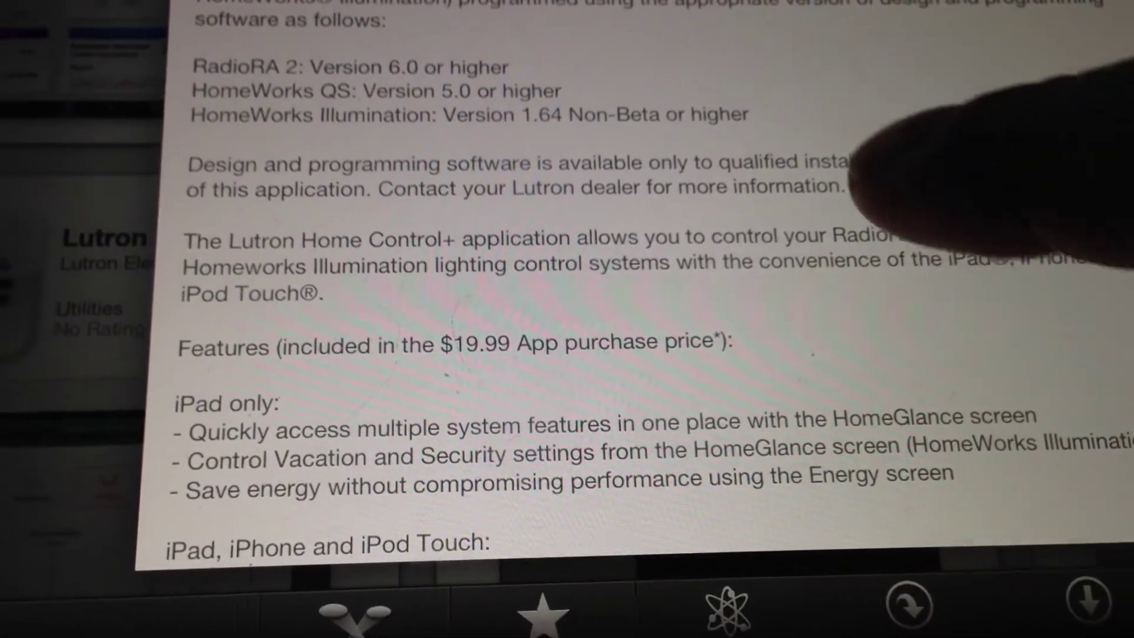
{"action": "scroll", "coordinate": [975, 178], "scroll_direction": "down", "scroll_amount": 3}
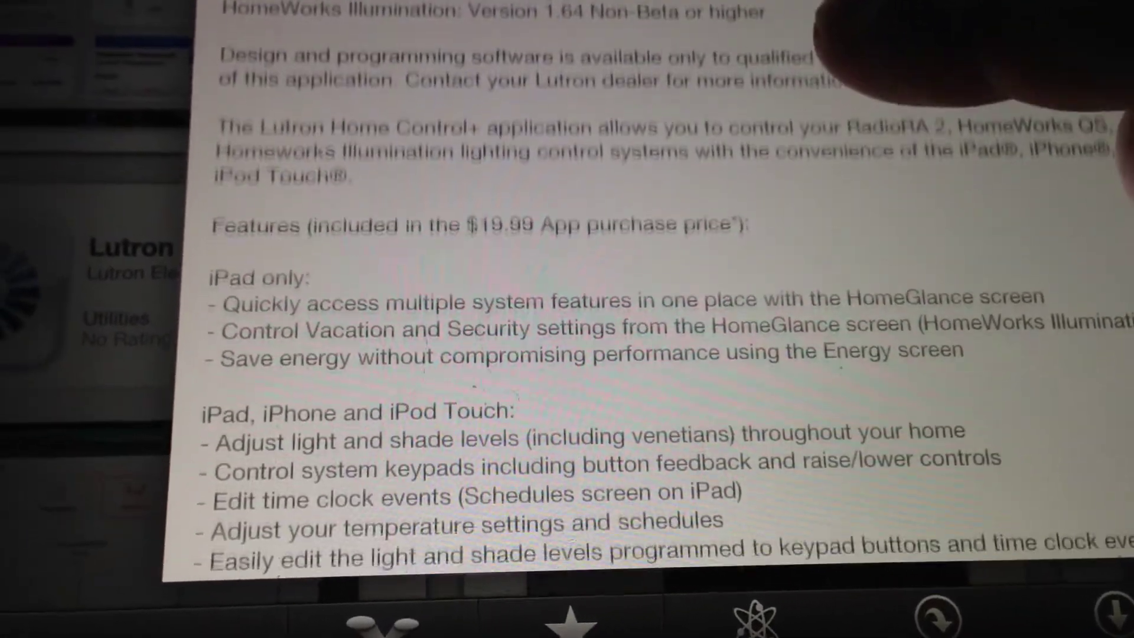
{"action": "scroll", "coordinate": [974, 133], "scroll_direction": "down", "scroll_amount": 3}
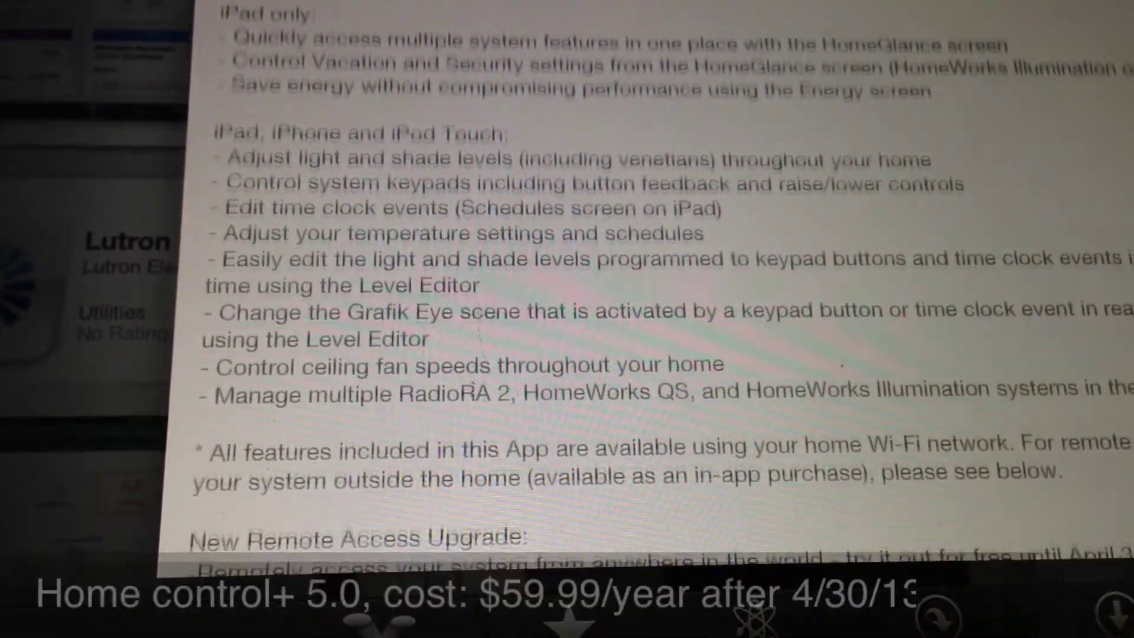
{"action": "scroll", "coordinate": [975, 133], "scroll_direction": "down", "scroll_amount": 3}
{"action": "scroll", "coordinate": [797, 265], "scroll_direction": "down", "scroll_amount": 1}
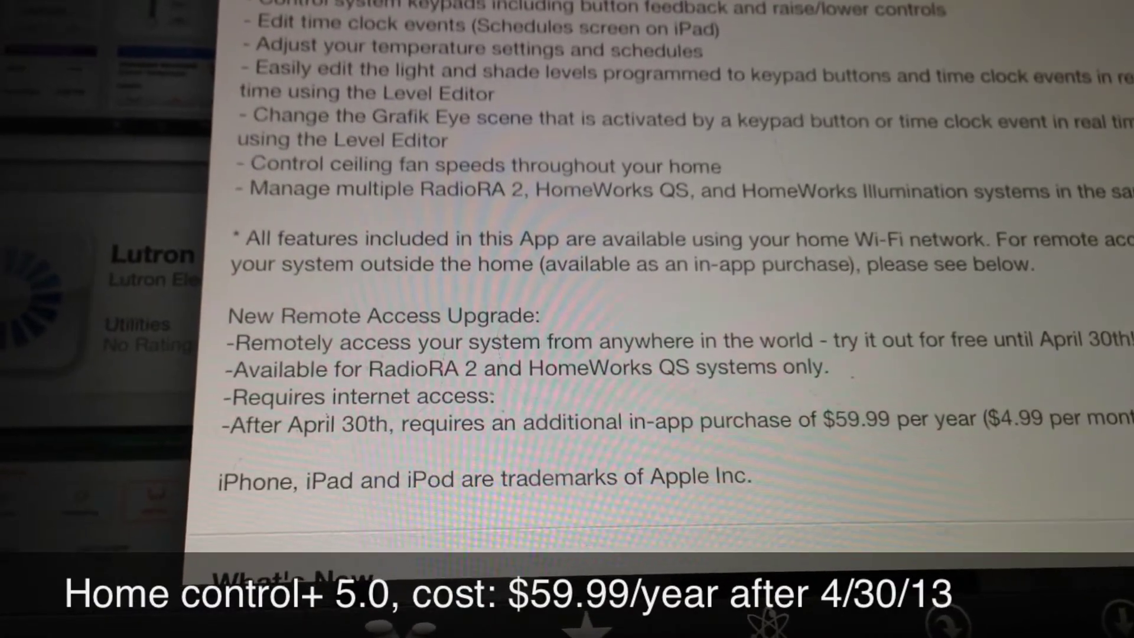